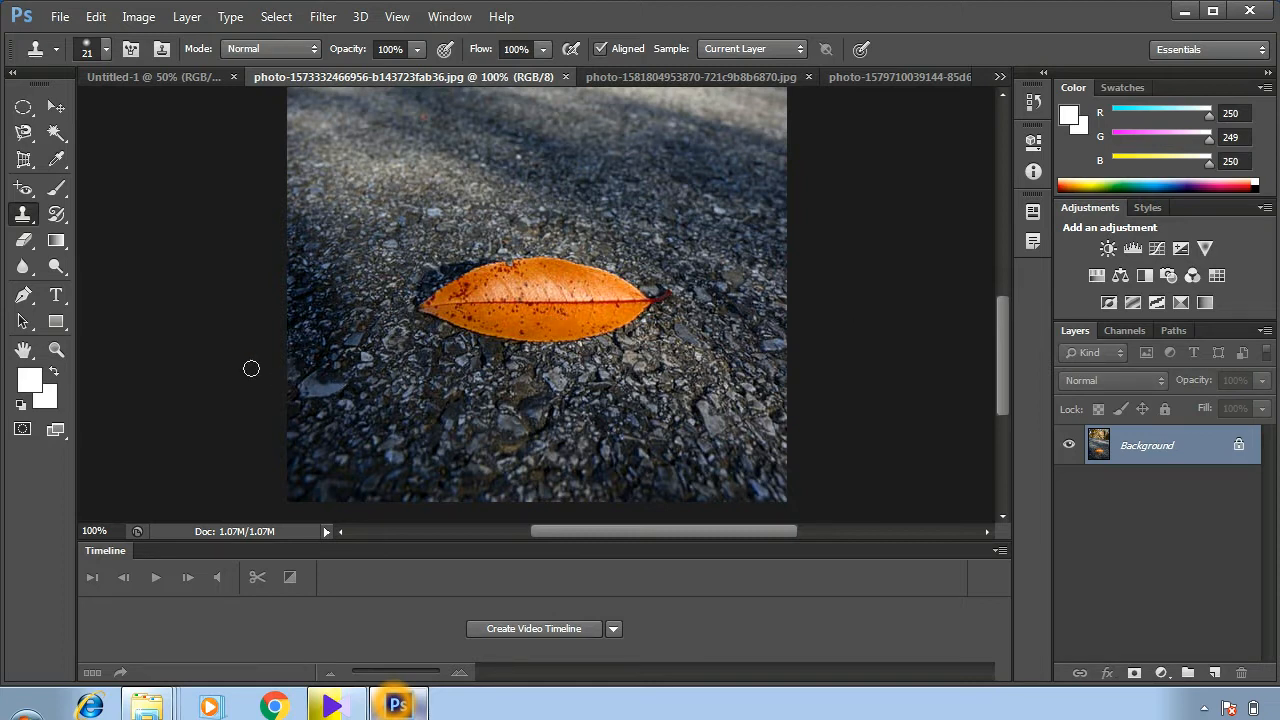
- Cover the orange leaf with cloned asphalt texture sampled from the surrounding road, using the Clone Stamp Tool
click(22, 219)
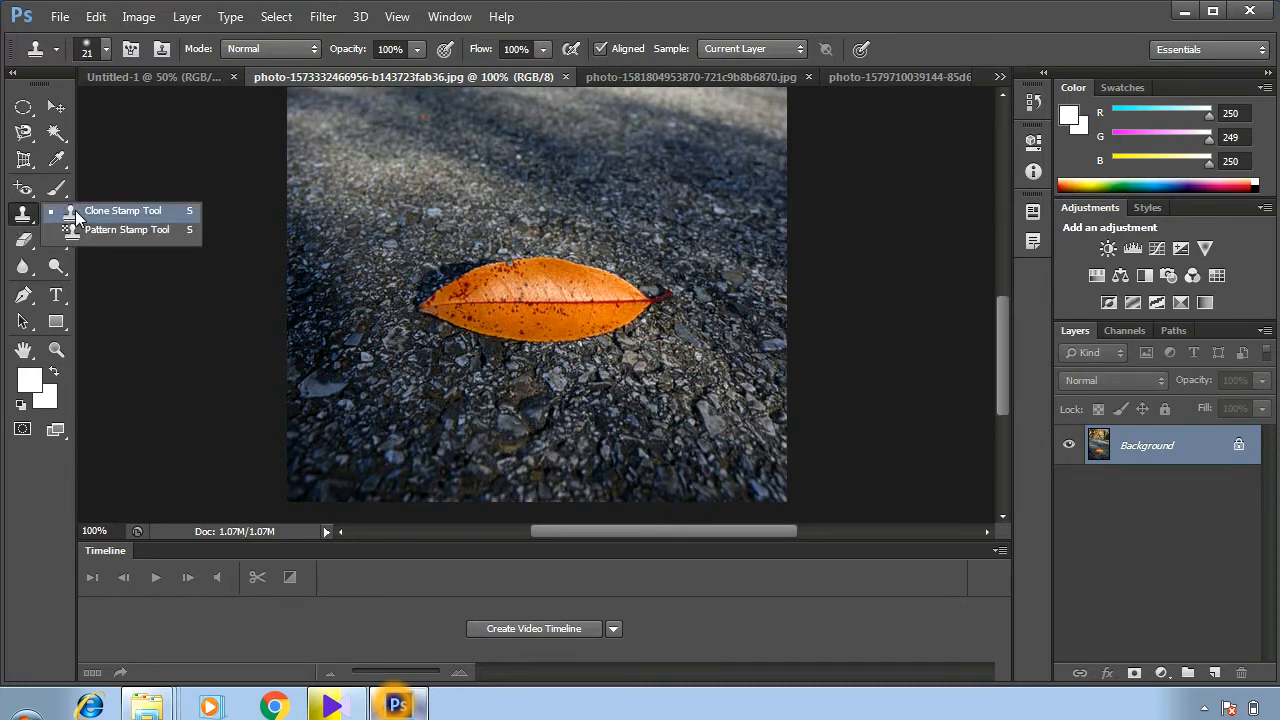
click(110, 211)
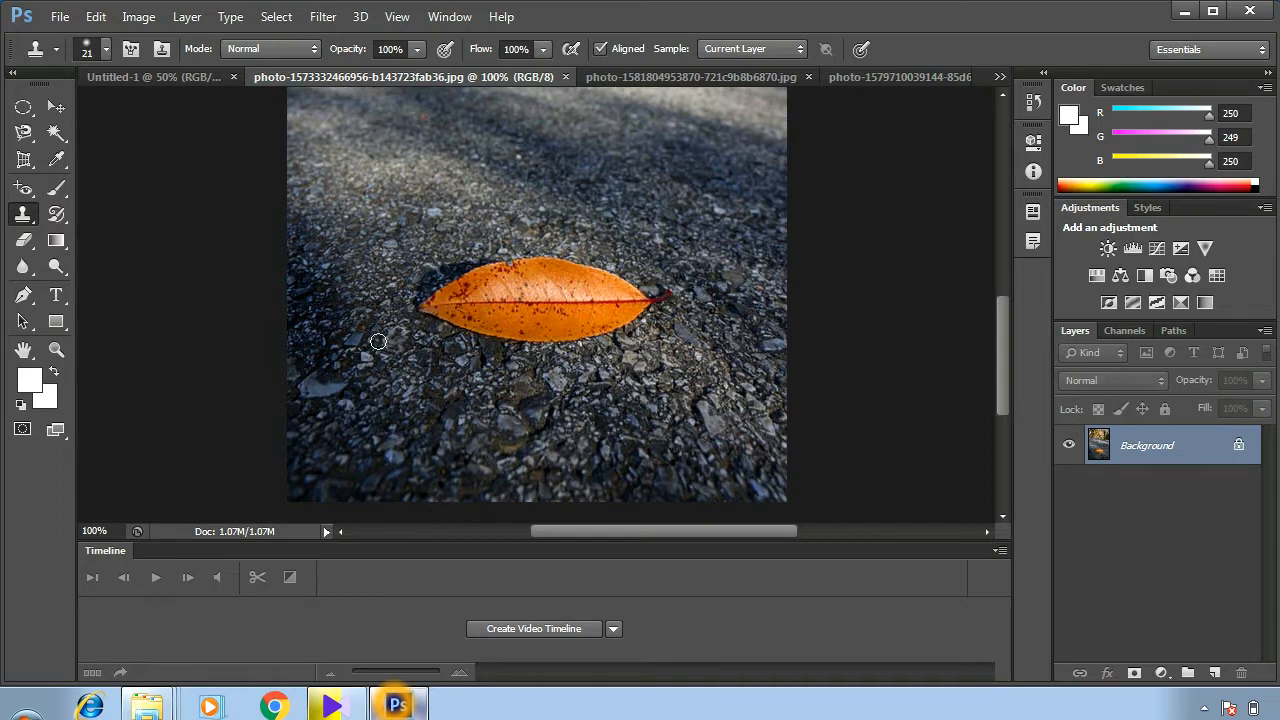
key(alt)
mouse_move(455, 273)
mouse_down()
mouse_move(417, 333)
mouse_move(512, 253)
mouse_move(443, 305)
mouse_move(475, 286)
mouse_move(467, 350)
mouse_move(495, 300)
mouse_move(476, 352)
mouse_move(568, 295)
mouse_move(592, 250)
mouse_move(620, 283)
mouse_move(598, 350)
mouse_up()
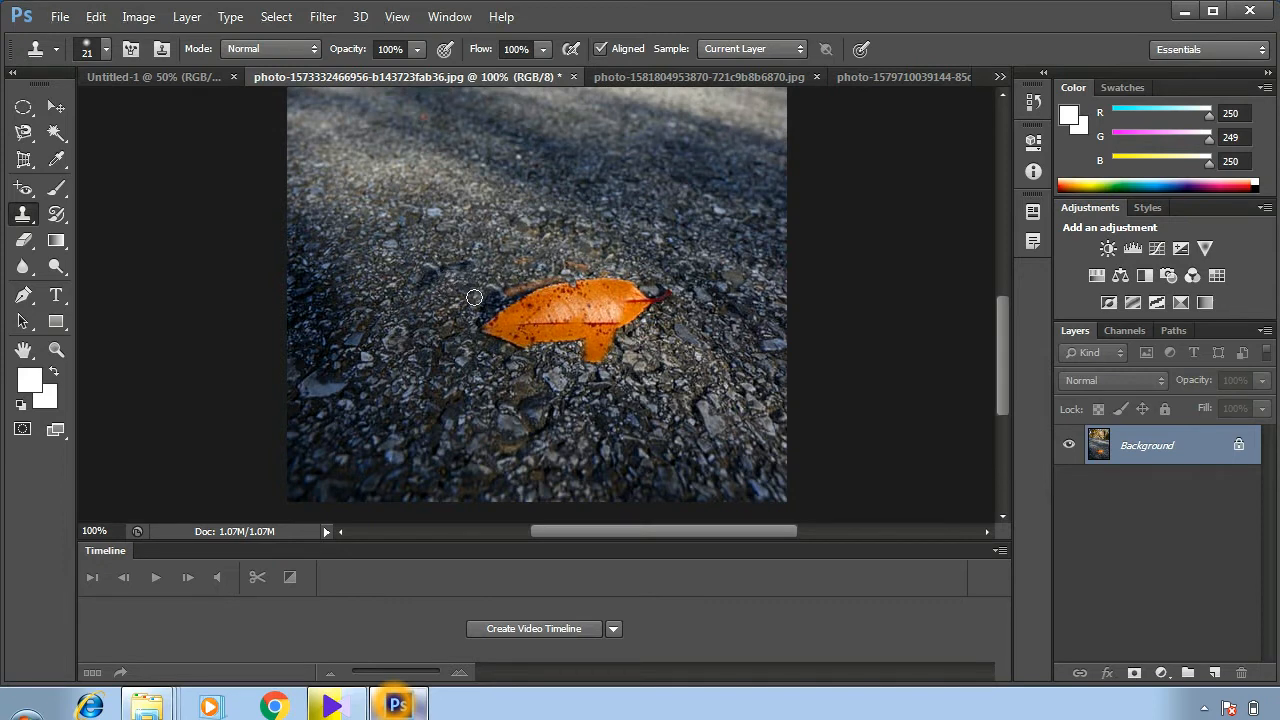
mouse_move(537, 266)
mouse_down()
mouse_move(524, 342)
mouse_move(525, 296)
mouse_move(488, 341)
mouse_move(510, 309)
mouse_move(505, 346)
mouse_move(559, 314)
mouse_move(557, 331)
mouse_move(586, 274)
mouse_move(572, 329)
mouse_move(604, 286)
mouse_move(589, 330)
mouse_move(624, 296)
mouse_move(604, 355)
mouse_move(642, 302)
mouse_up()
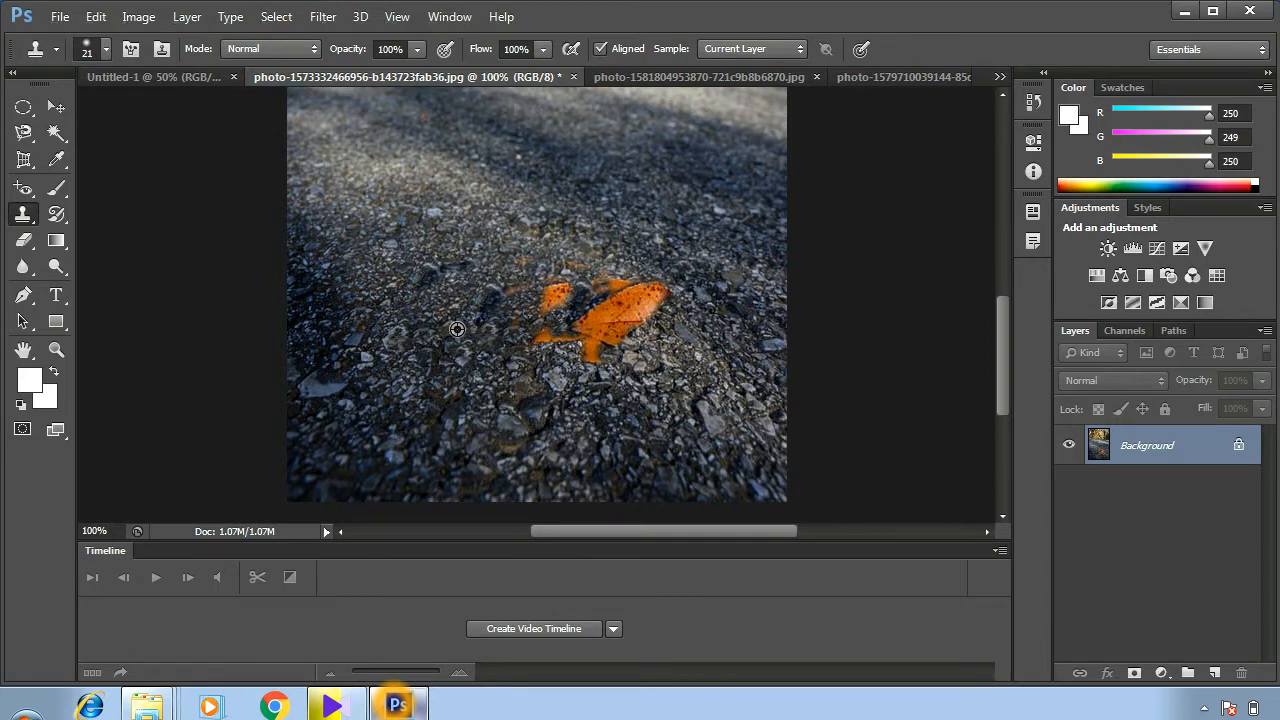
alt+click(457, 329)
mouse_move(565, 281)
mouse_down()
mouse_move(537, 296)
mouse_move(587, 260)
mouse_move(537, 324)
mouse_move(563, 301)
mouse_move(541, 356)
mouse_move(587, 337)
mouse_move(587, 366)
mouse_move(637, 310)
mouse_move(633, 332)
mouse_move(657, 279)
mouse_move(665, 311)
mouse_move(645, 288)
mouse_move(610, 293)
mouse_move(597, 311)
mouse_move(625, 290)
mouse_move(621, 319)
mouse_move(620, 292)
mouse_move(593, 331)
mouse_move(591, 309)
mouse_move(572, 321)
mouse_move(660, 292)
mouse_up()
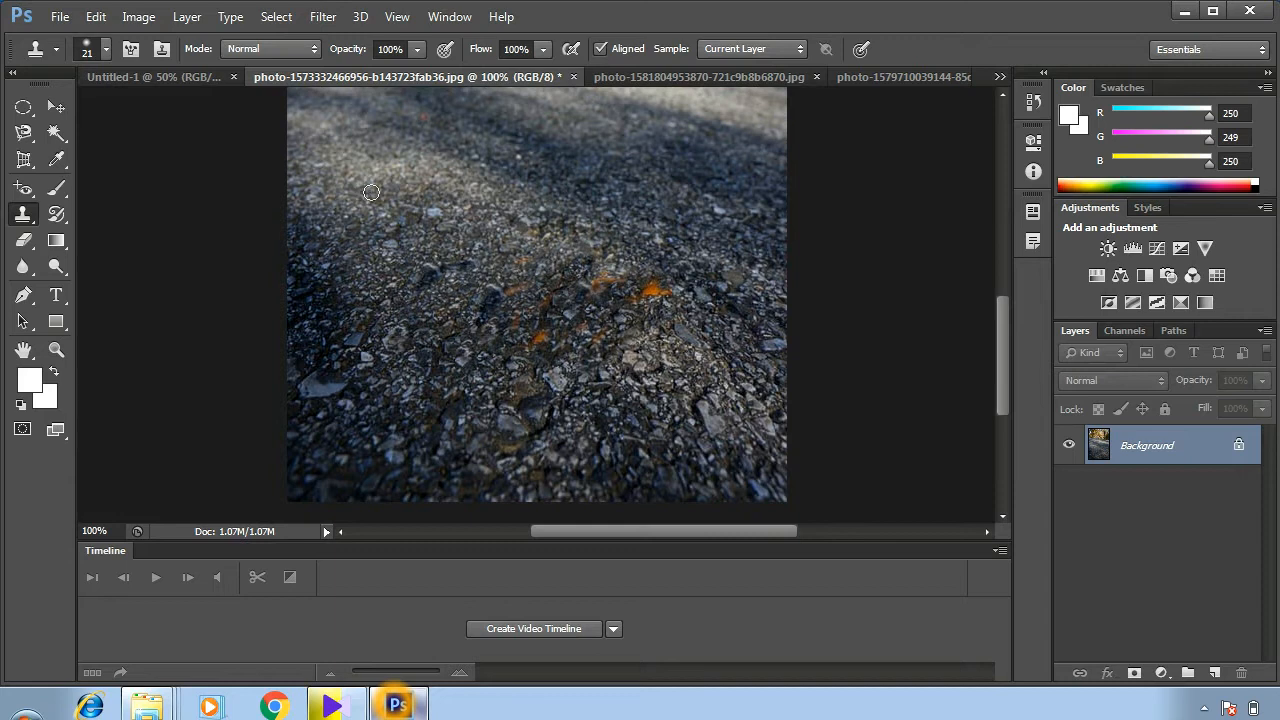
- Paint the plain grey textured pattern over the grass to the left of the dog in the dog photo with the Pattern Stamp Tool
right_click(16, 220)
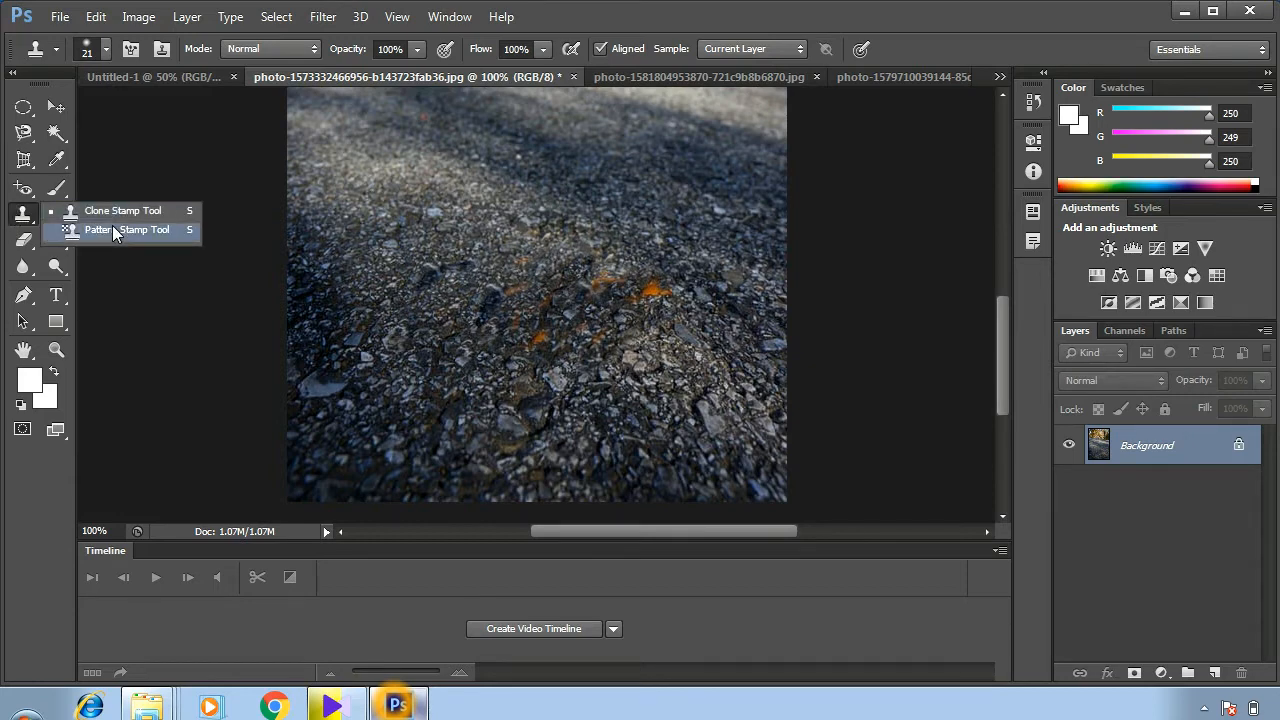
click(639, 81)
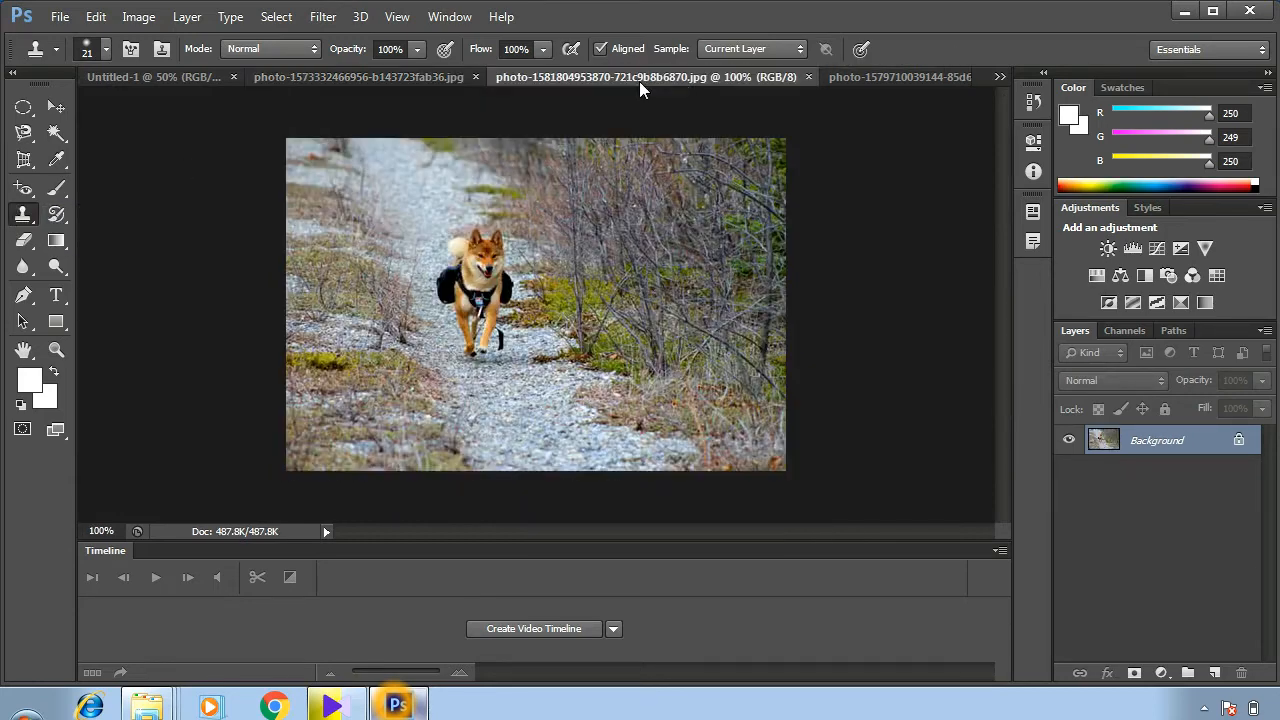
right_click(13, 226)
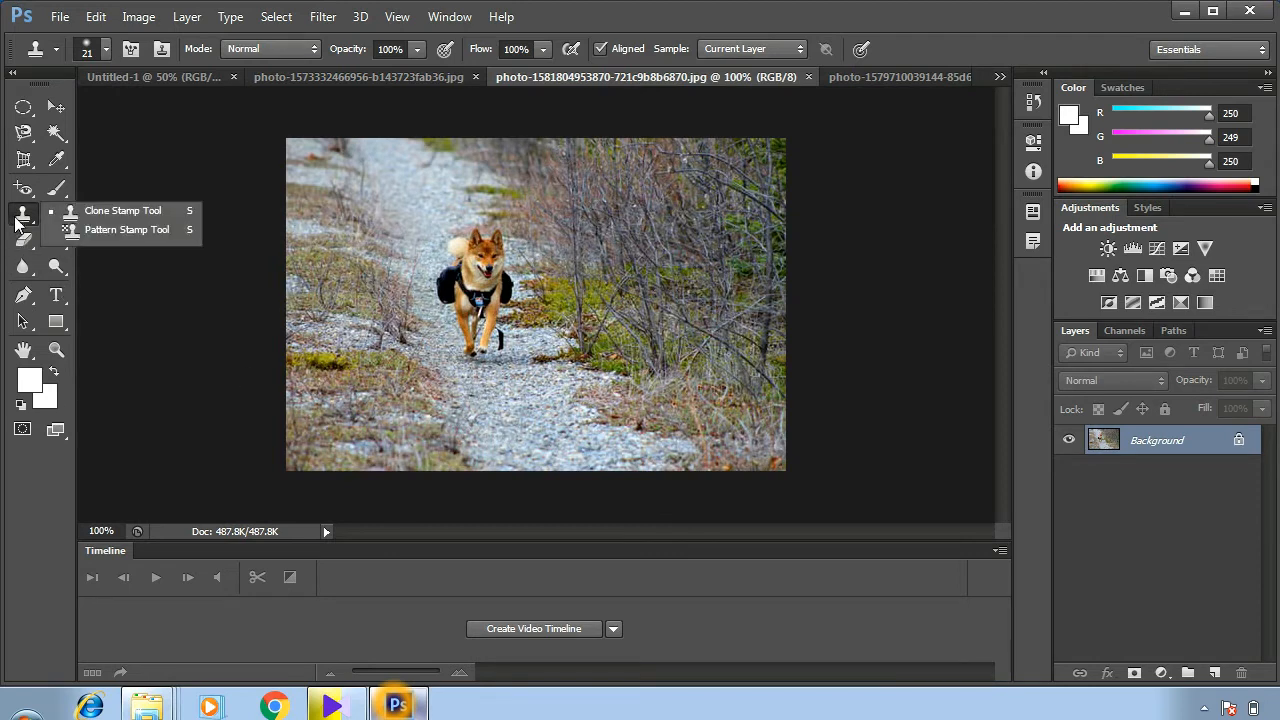
click(121, 234)
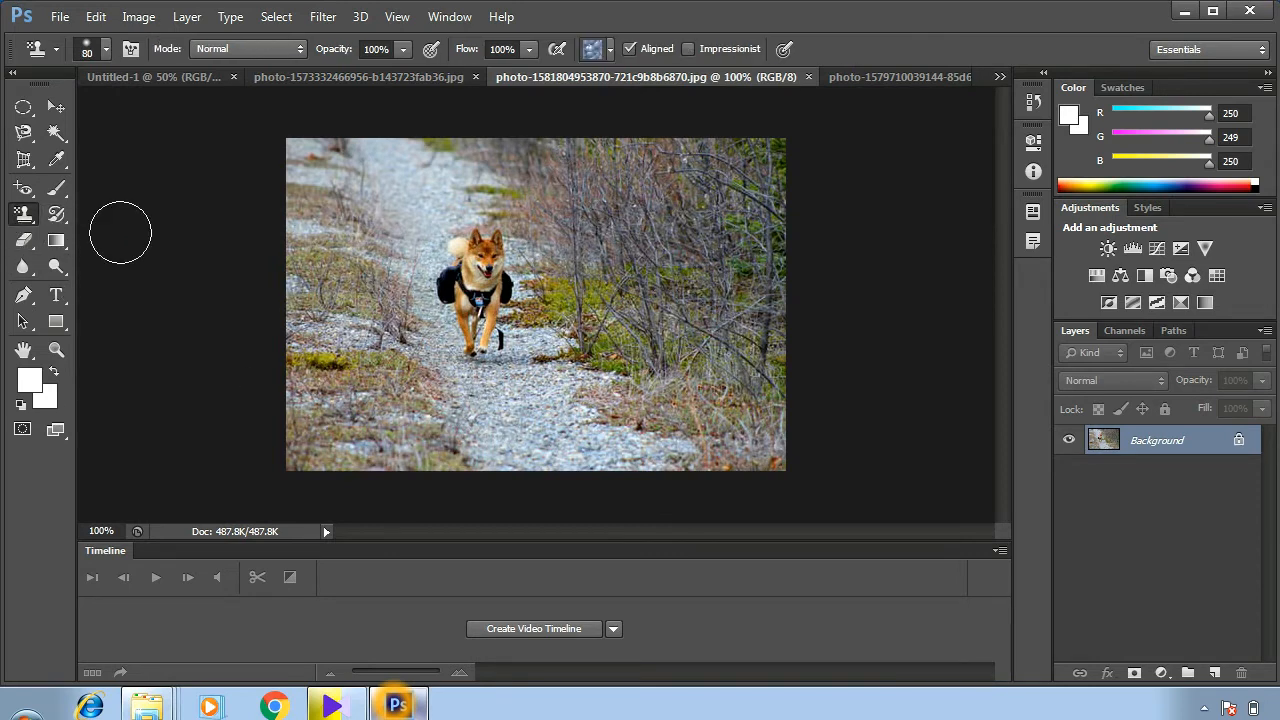
click(609, 52)
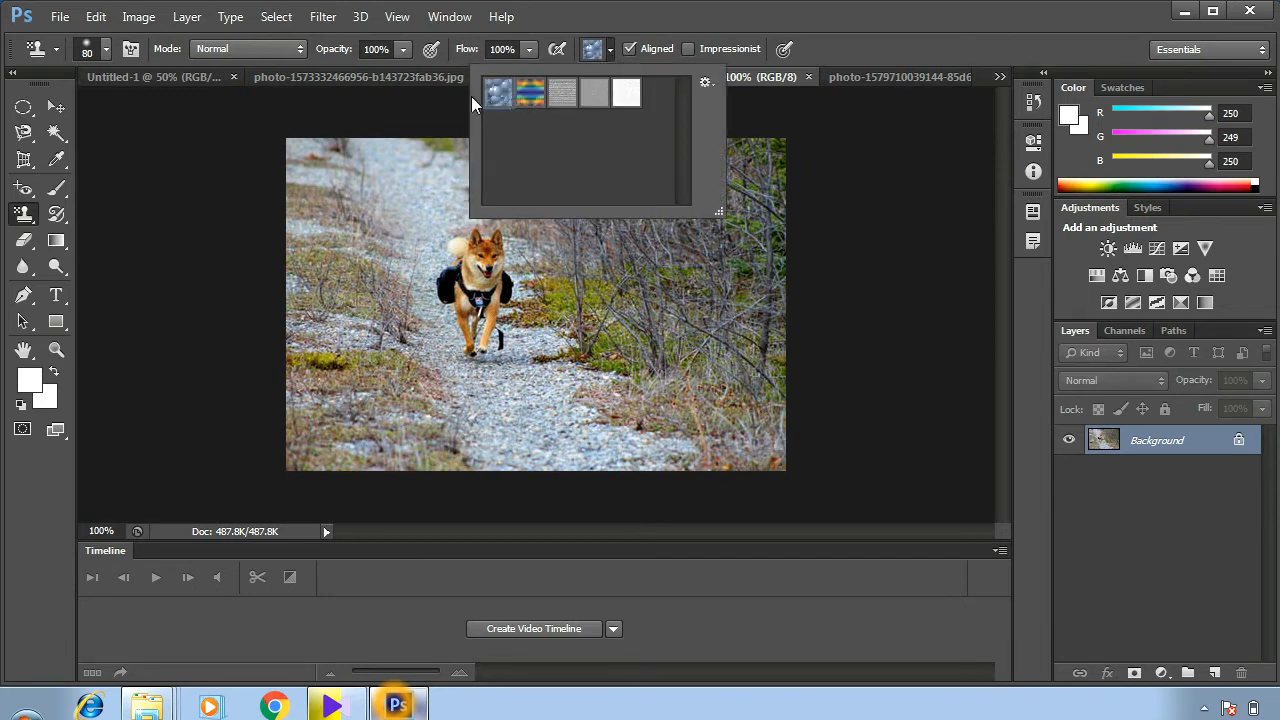
click(596, 102)
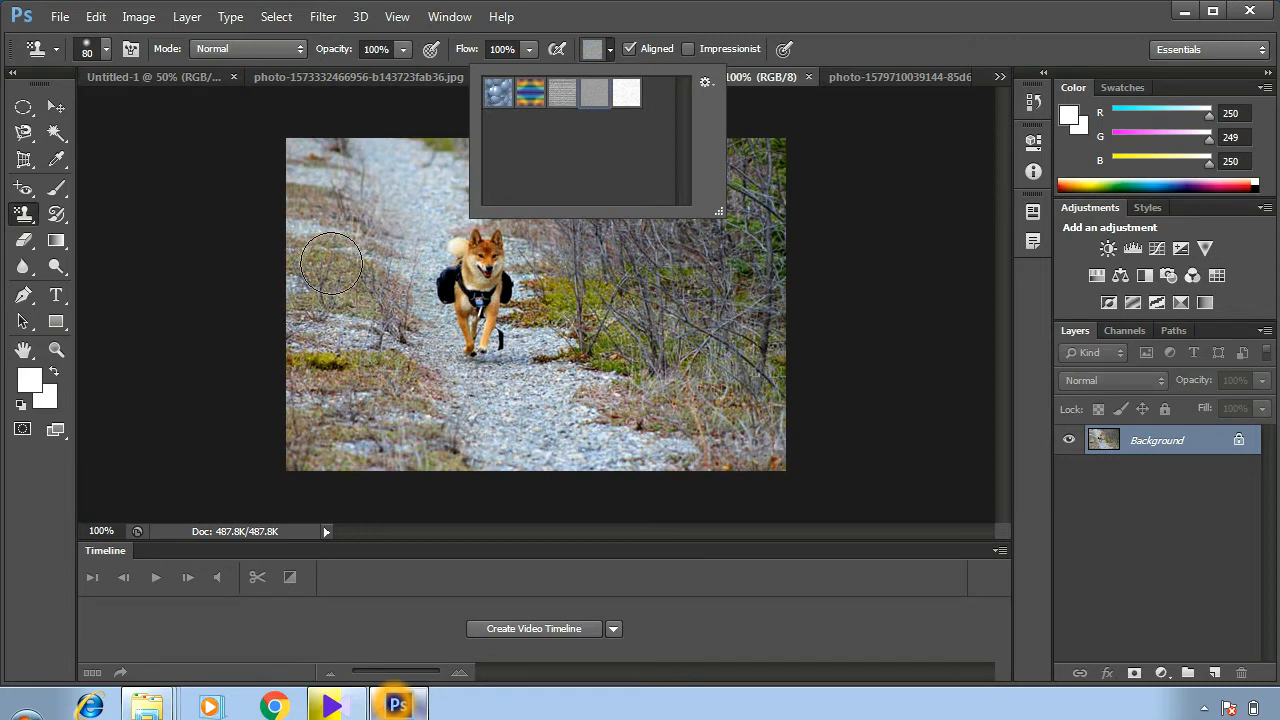
click(330, 315)
mouse_move(330, 315)
mouse_down()
mouse_move(399, 214)
mouse_move(382, 218)
mouse_move(370, 175)
mouse_move(351, 179)
mouse_move(344, 247)
mouse_move(332, 197)
mouse_move(374, 420)
mouse_move(317, 348)
mouse_move(319, 359)
mouse_move(353, 354)
mouse_move(454, 422)
mouse_move(382, 432)
mouse_move(465, 412)
mouse_up()
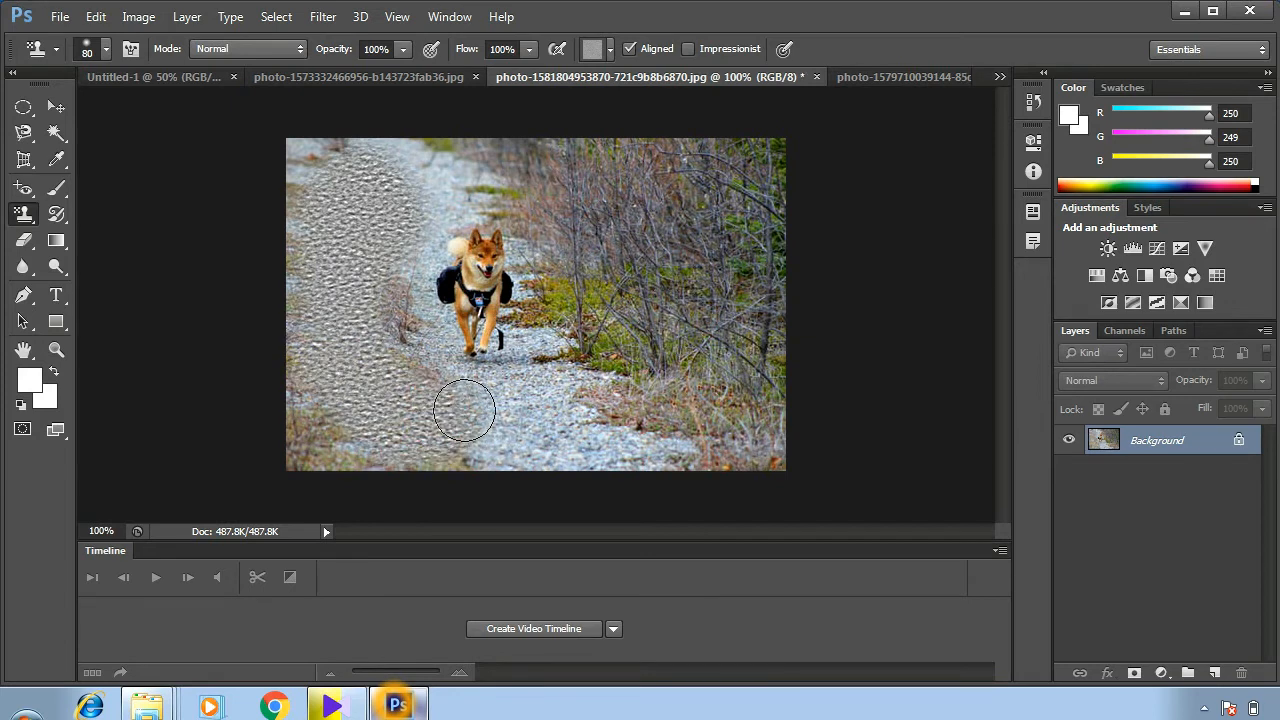
- Paint the blue bubbles pattern over the grey-textured area and down onto the path below the dog
click(610, 48)
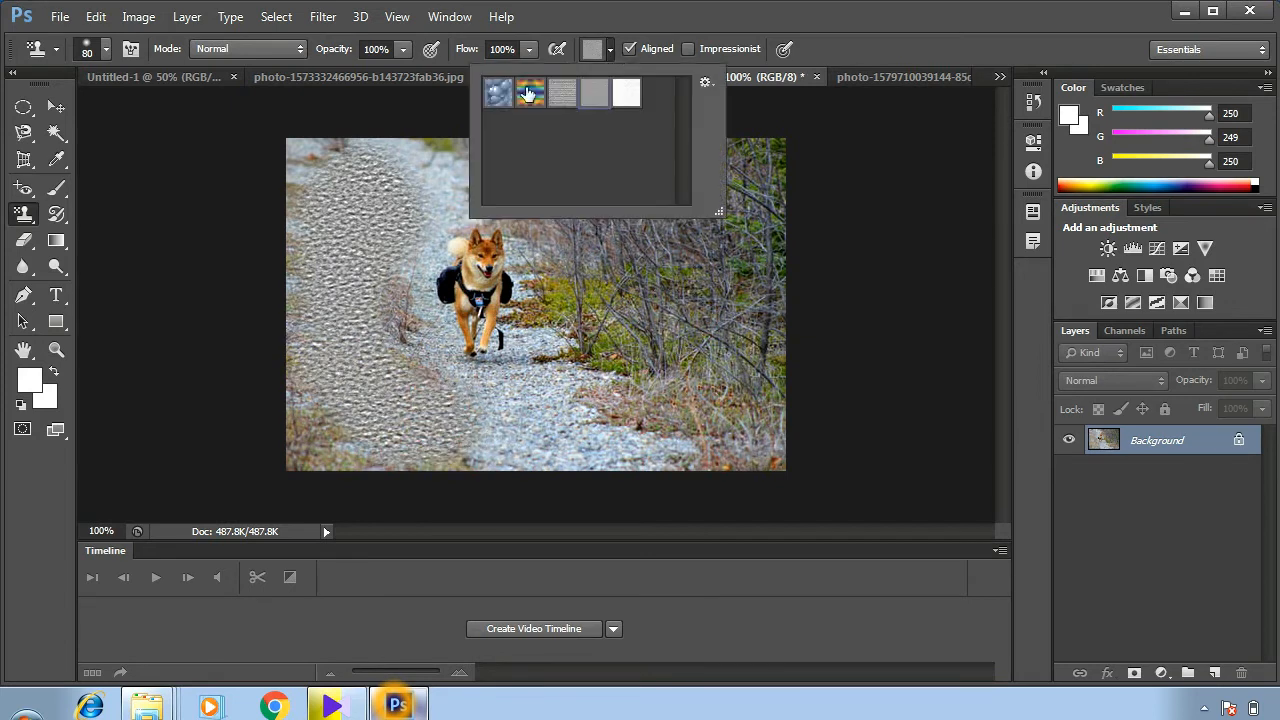
click(495, 94)
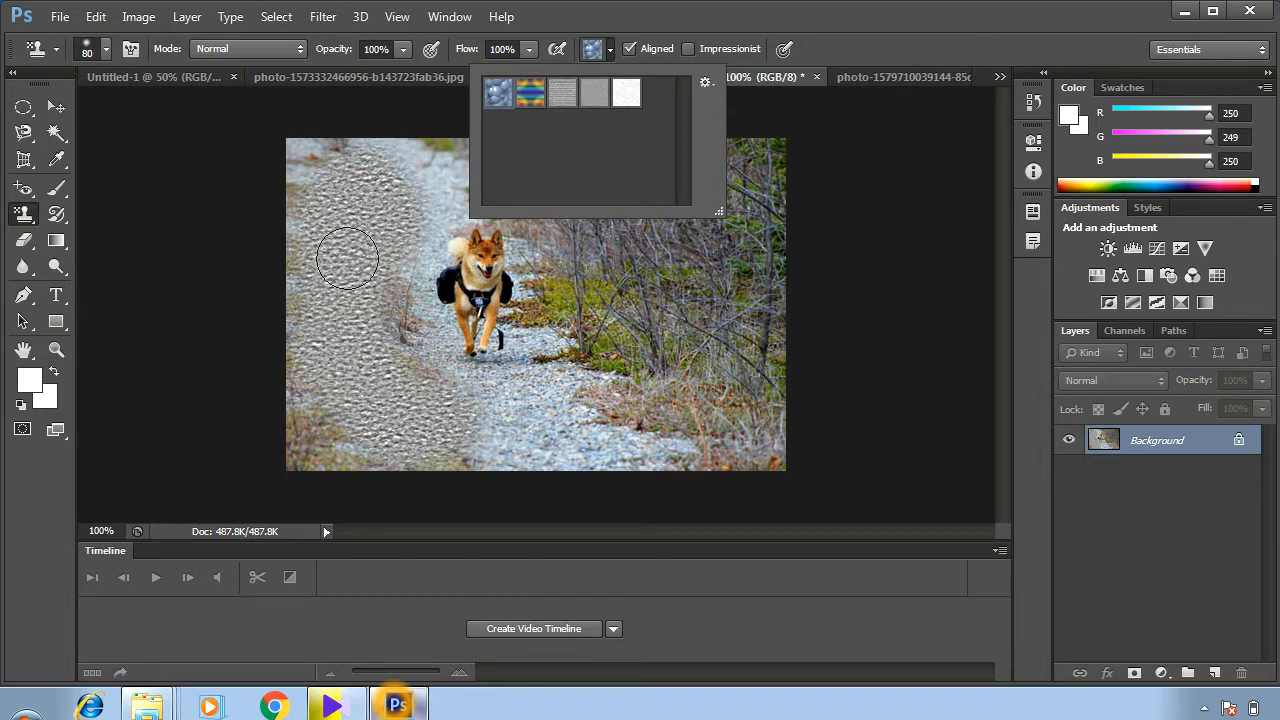
mouse_move(340, 250)
mouse_down()
mouse_move(389, 411)
mouse_move(376, 226)
mouse_move(440, 168)
mouse_move(395, 197)
mouse_move(313, 170)
mouse_move(318, 301)
mouse_move(348, 405)
mouse_move(305, 343)
mouse_move(363, 390)
mouse_move(515, 432)
mouse_up()
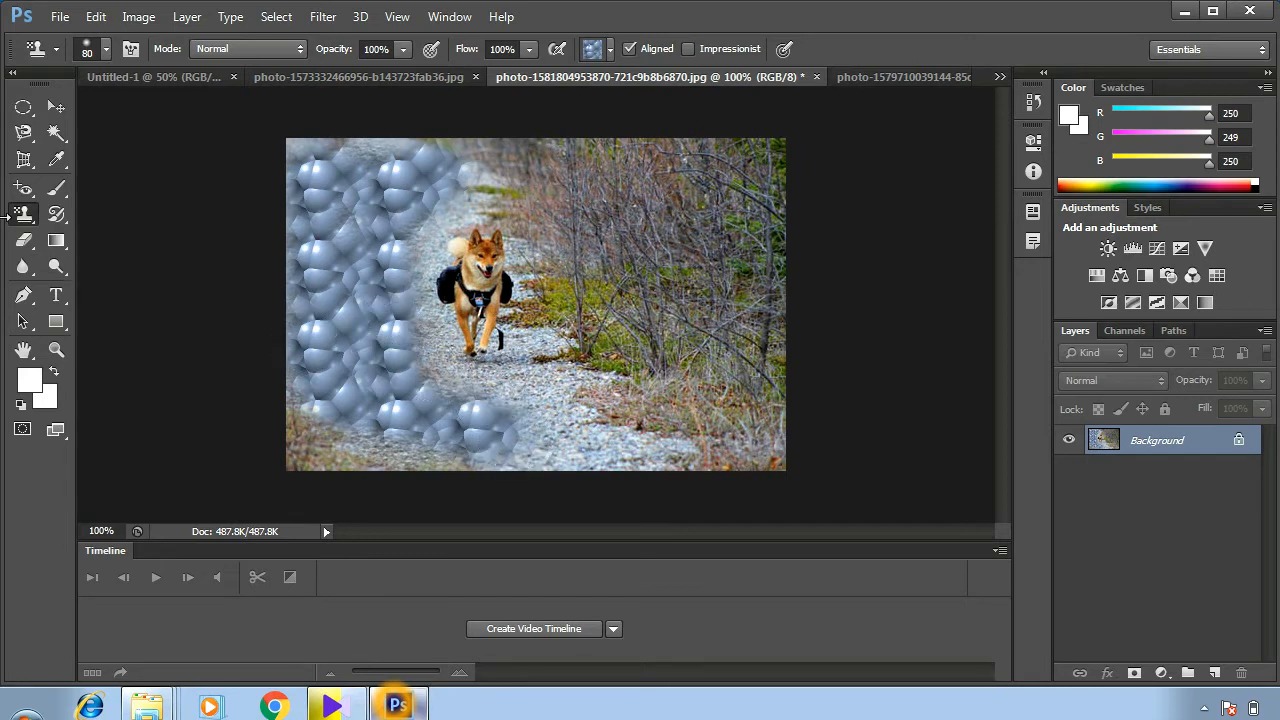
- Restore the original photo along the upper and lower parts of the bubble-patterned area with the History Brush Tool
click(56, 216)
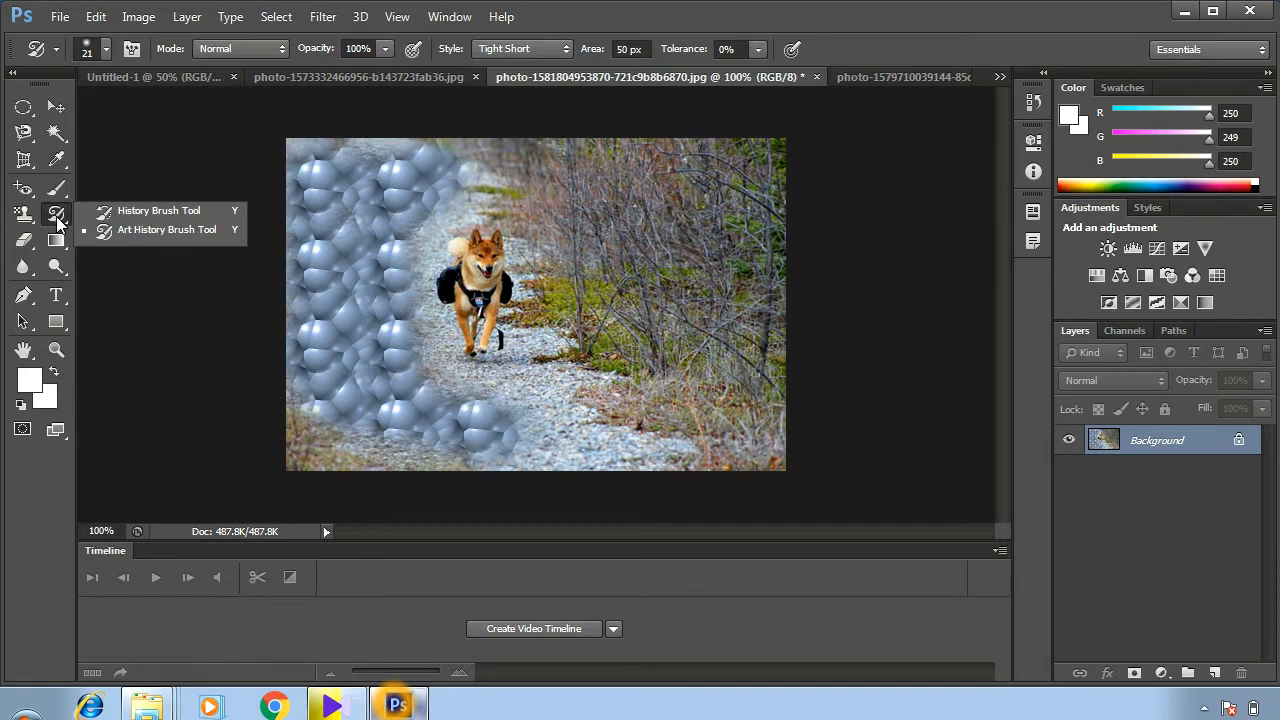
click(112, 211)
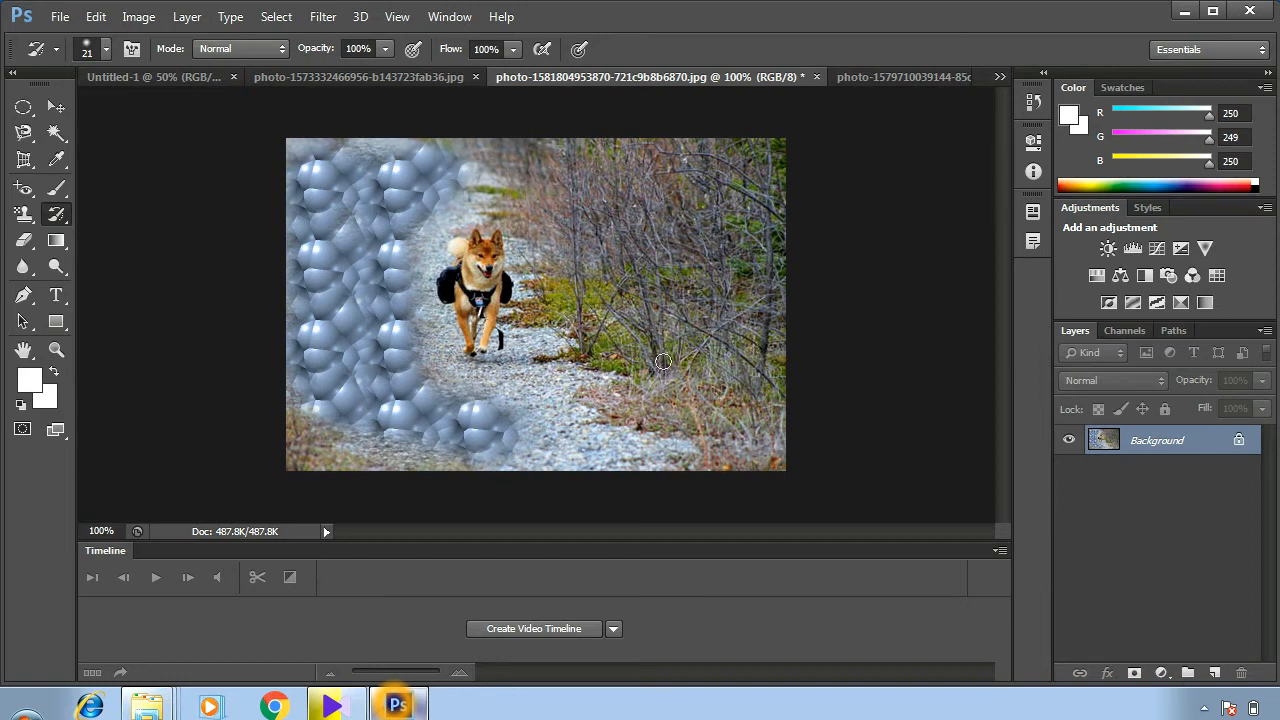
right_click(67, 218)
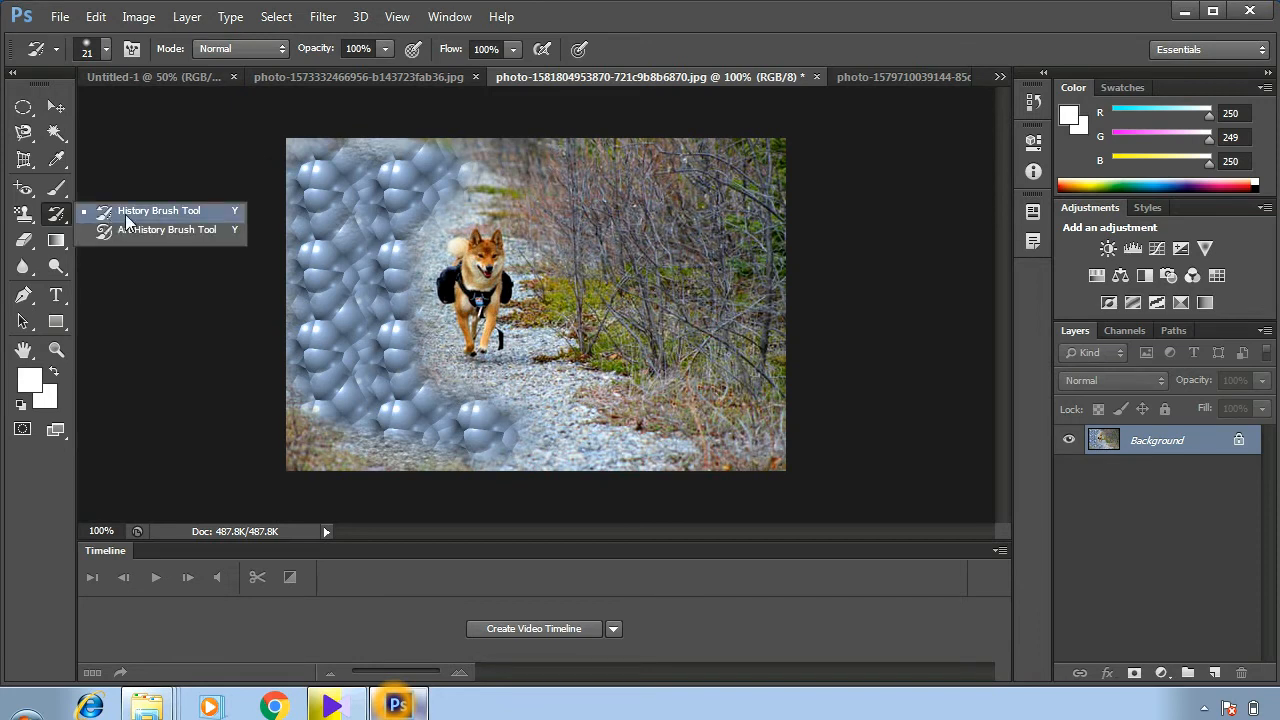
click(125, 212)
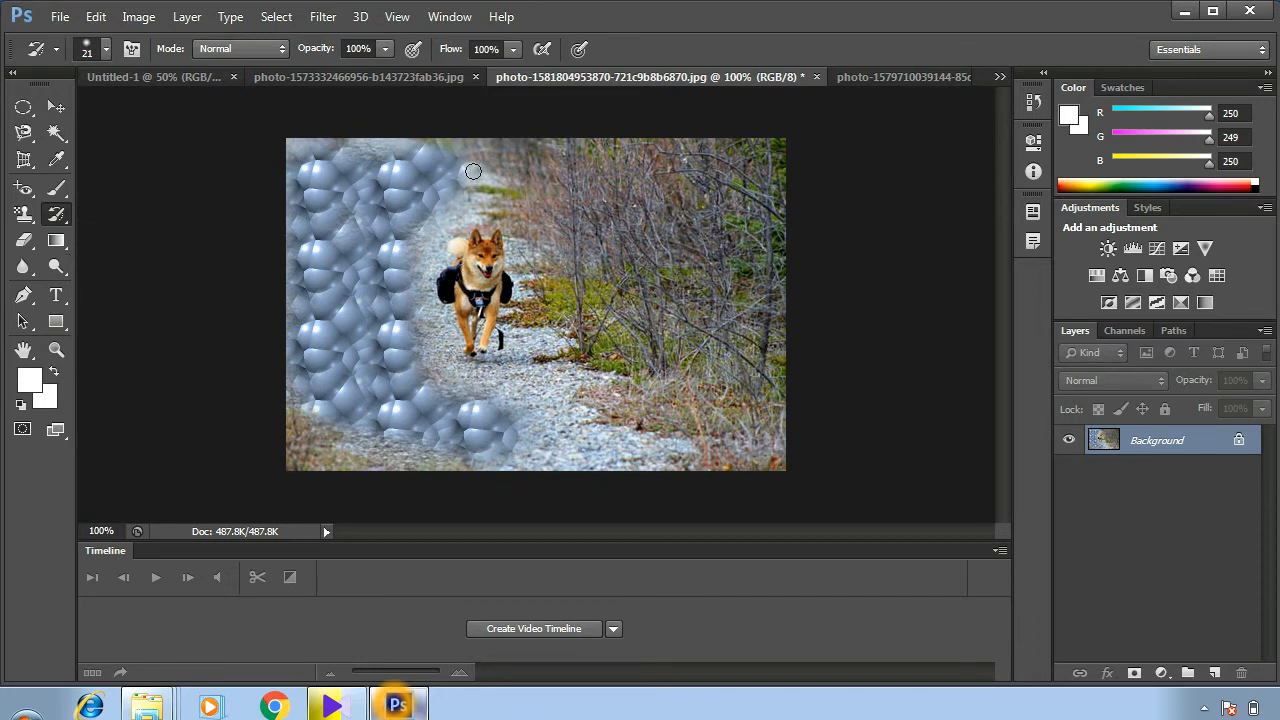
mouse_move(473, 172)
mouse_down()
mouse_move(350, 160)
mouse_move(375, 162)
mouse_move(287, 176)
mouse_move(345, 168)
mouse_move(296, 205)
mouse_move(372, 180)
mouse_move(310, 191)
mouse_move(441, 191)
mouse_up()
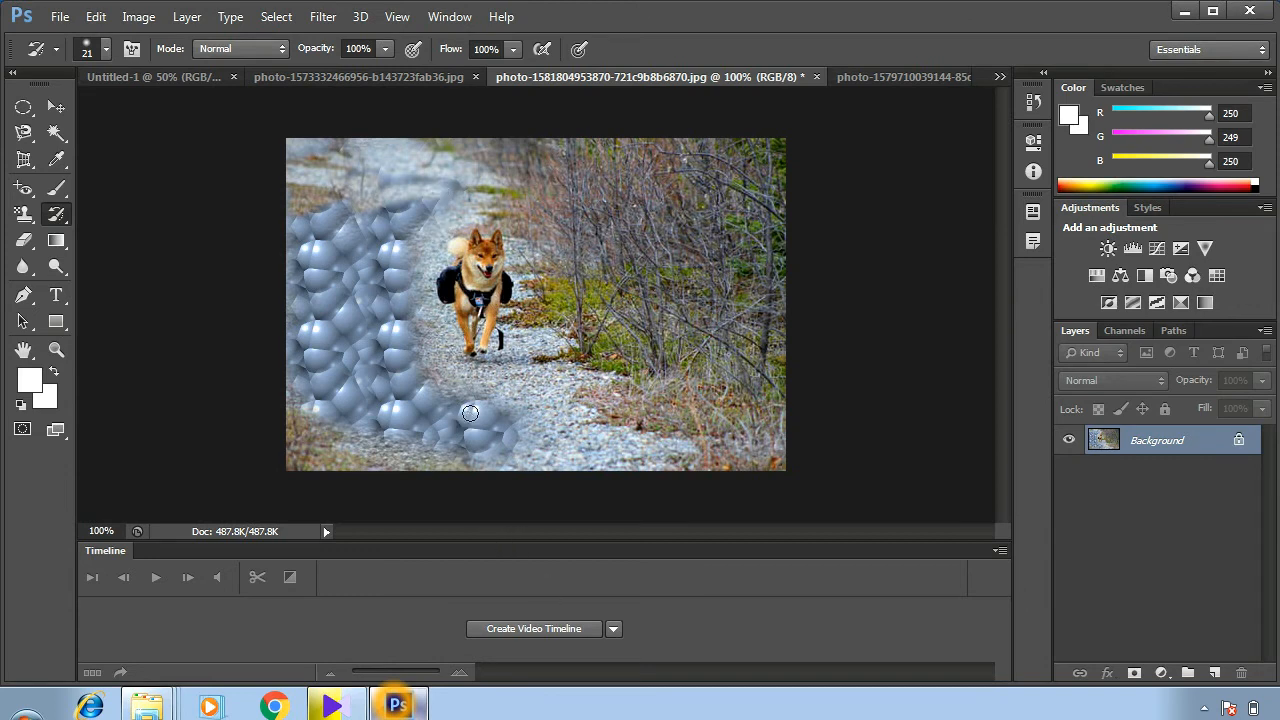
mouse_move(513, 385)
mouse_down()
mouse_move(406, 442)
mouse_move(387, 445)
mouse_move(412, 425)
mouse_move(346, 451)
mouse_move(435, 397)
mouse_move(340, 431)
mouse_move(452, 380)
mouse_move(487, 401)
mouse_move(467, 447)
mouse_move(525, 410)
mouse_move(409, 446)
mouse_move(461, 431)
mouse_move(354, 445)
mouse_move(341, 431)
mouse_move(383, 379)
mouse_move(317, 404)
mouse_up()
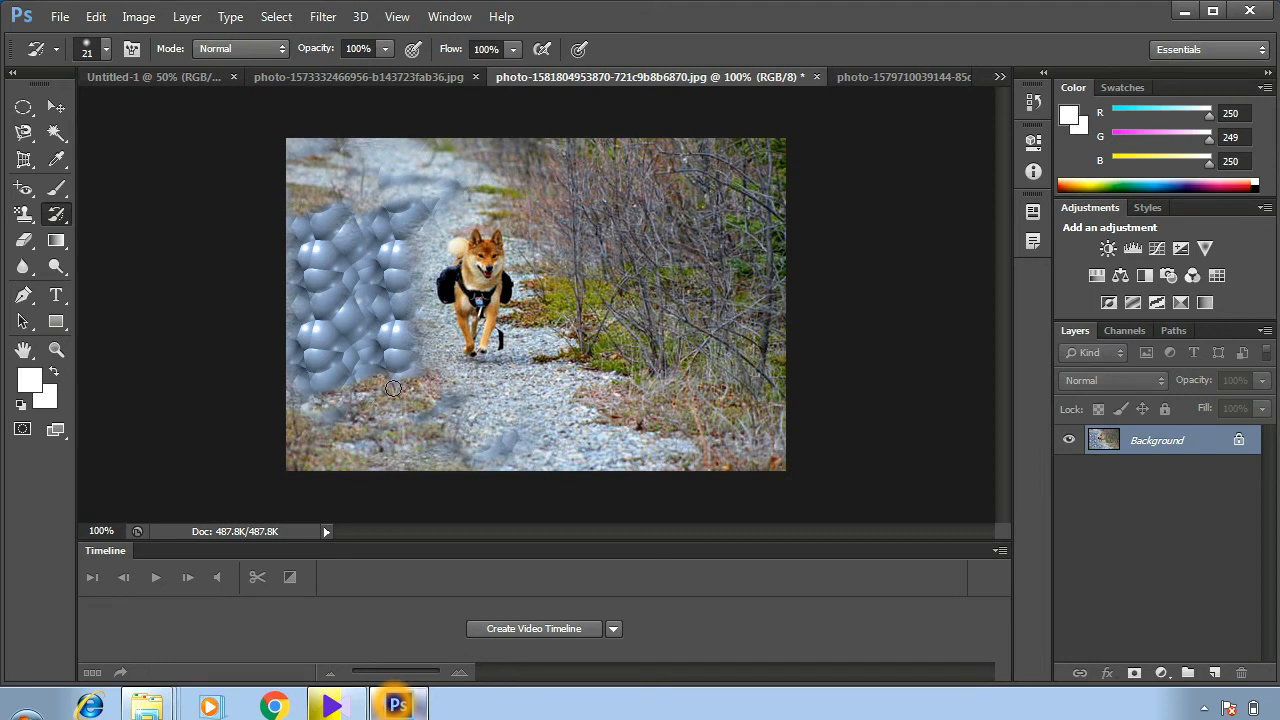
- Add a new layer above Layer 0 copy in the girl's portrait photo and fill it with the foreground color faf9fa
click(55, 222)
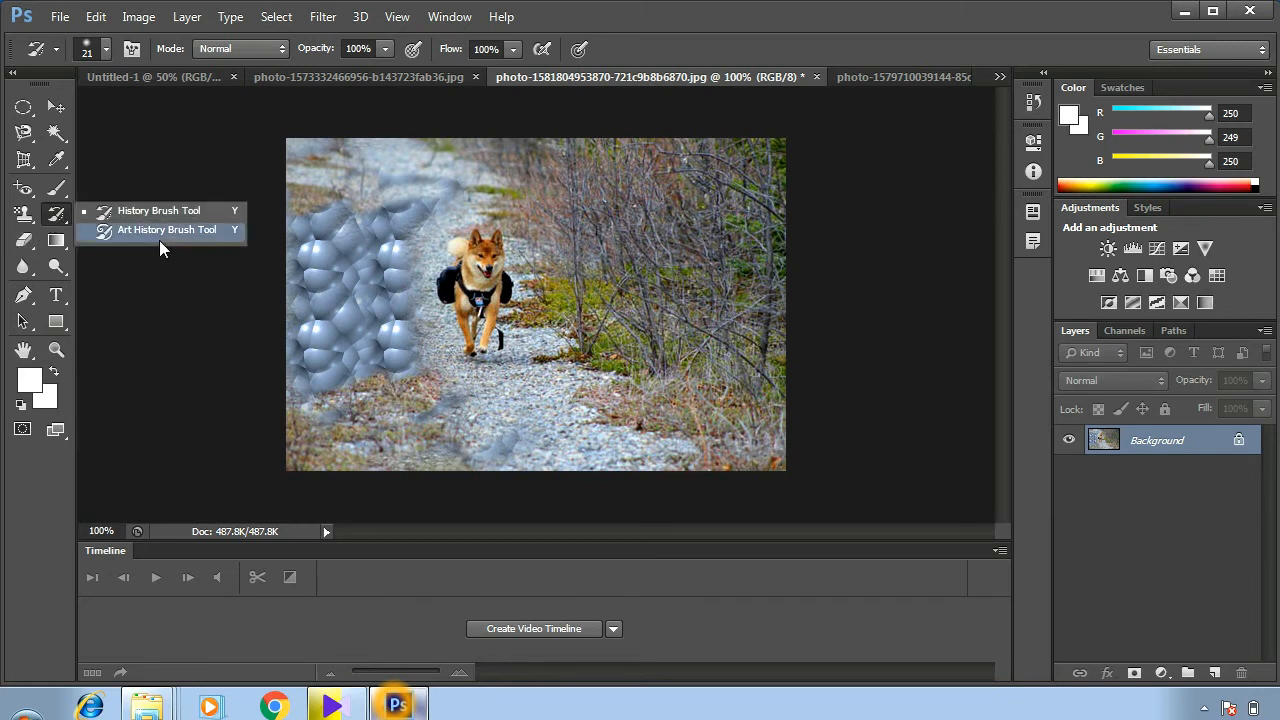
click(880, 74)
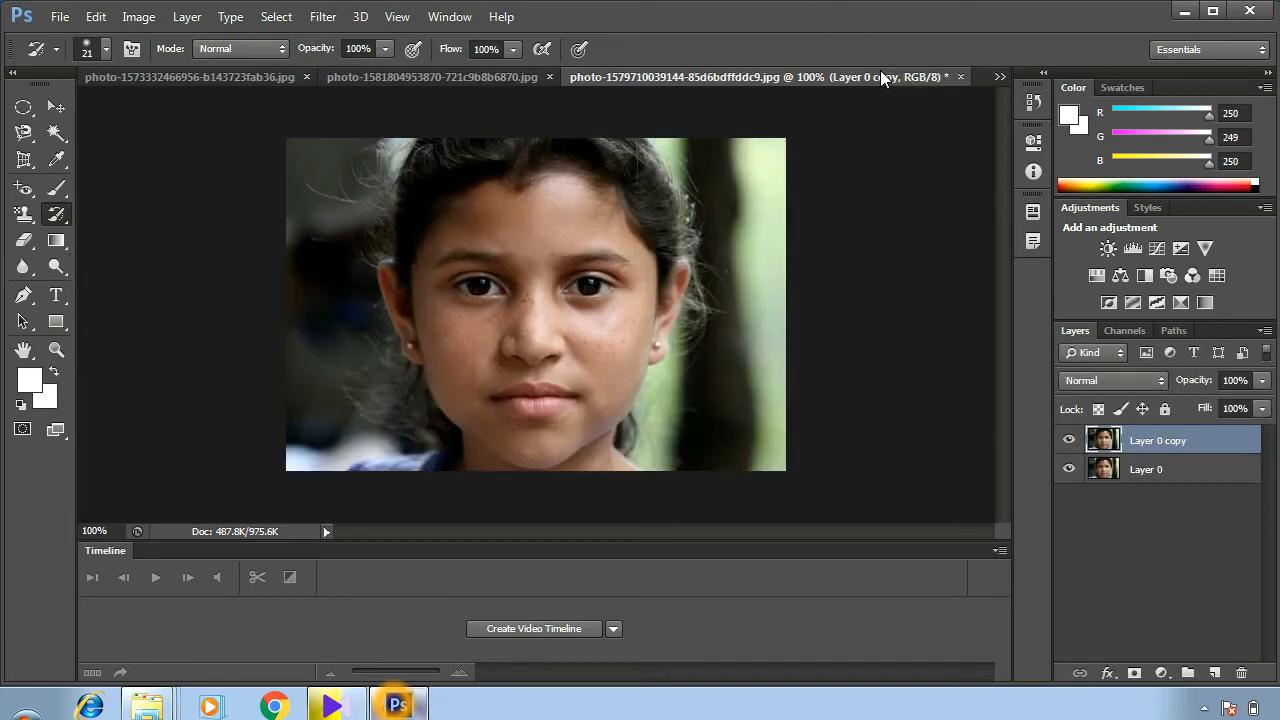
click(1212, 674)
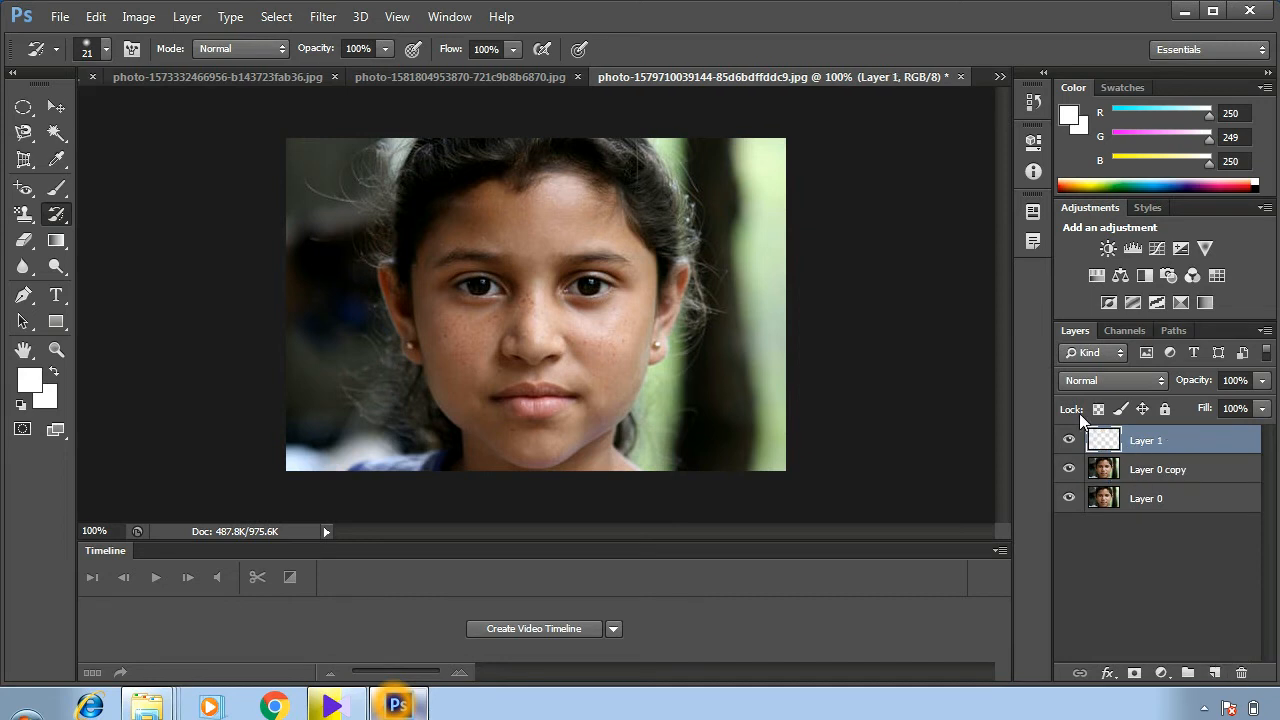
click(33, 379)
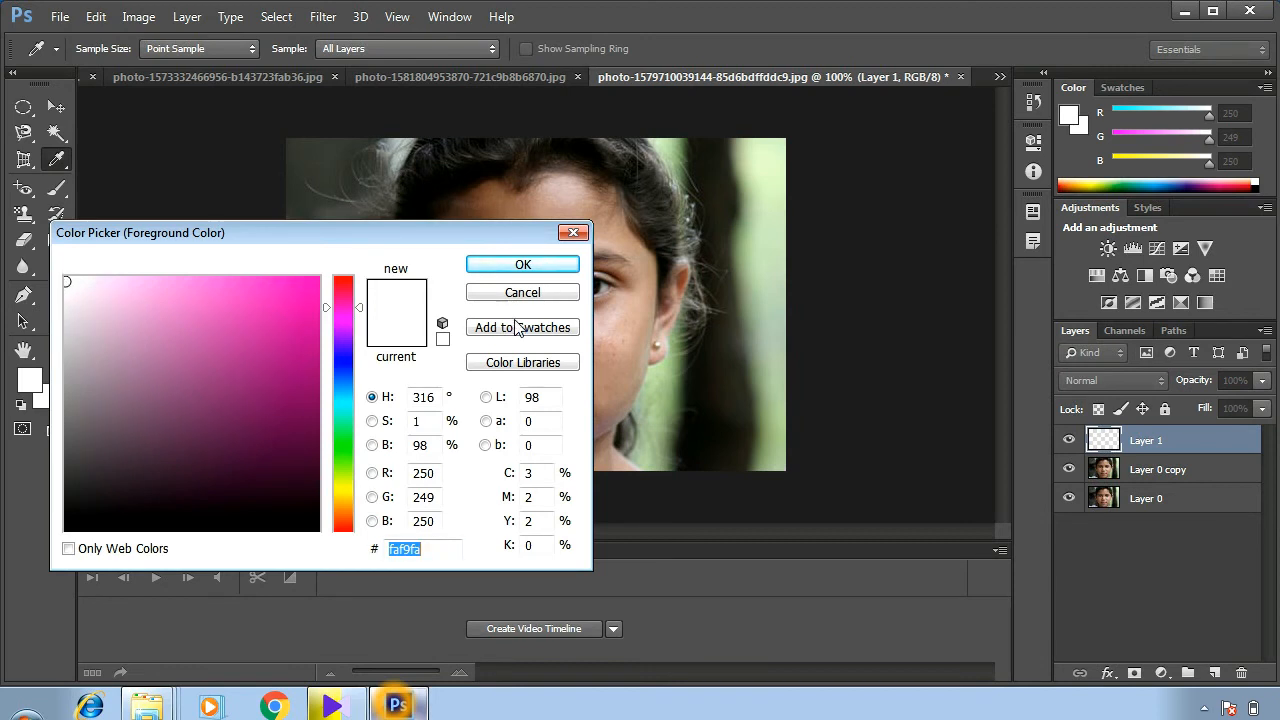
click(504, 266)
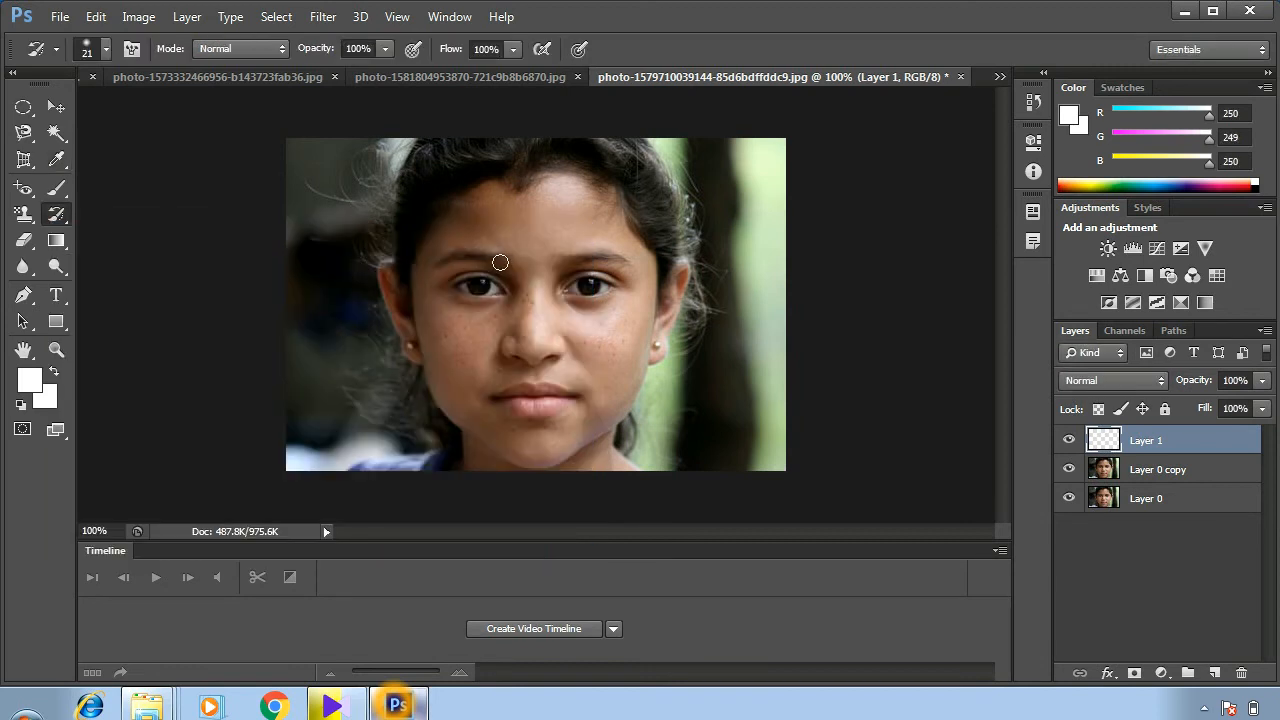
key(alt+BackSpace)
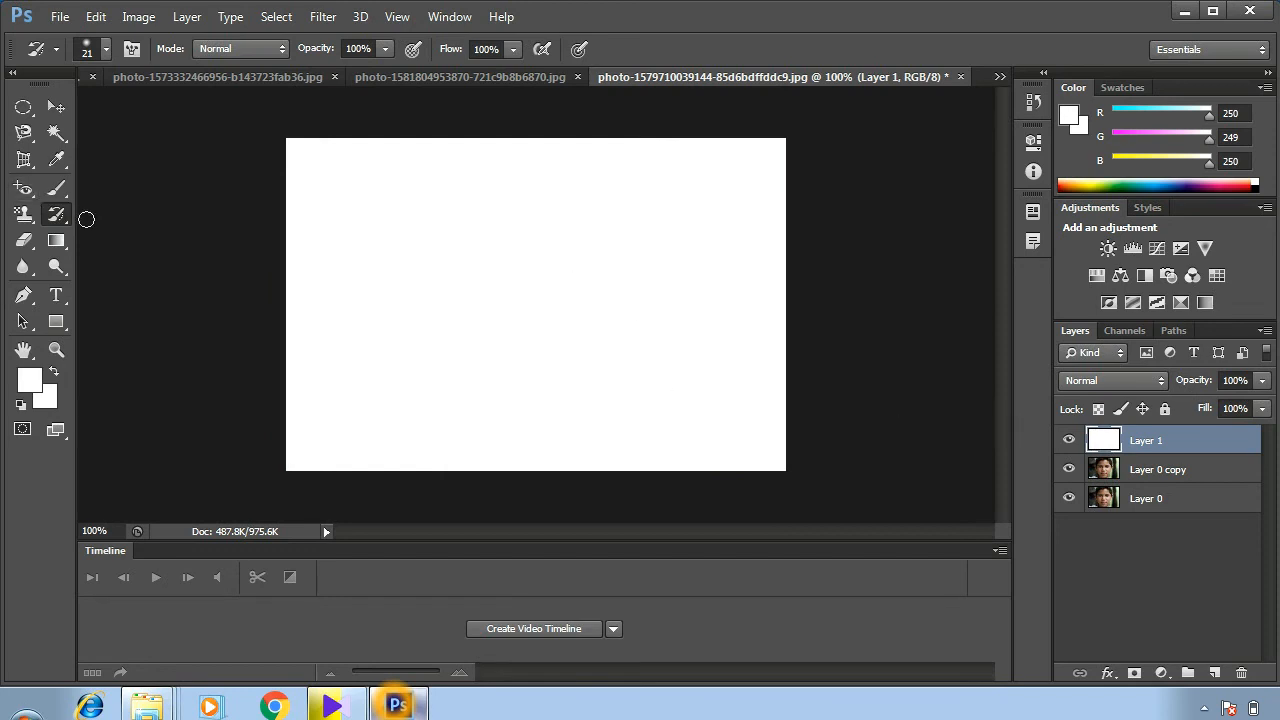
- Paint the girl's face, hair and surrounding background onto the white Layer 1 with the Art History Brush Tool in Tight Short style
right_click(56, 214)
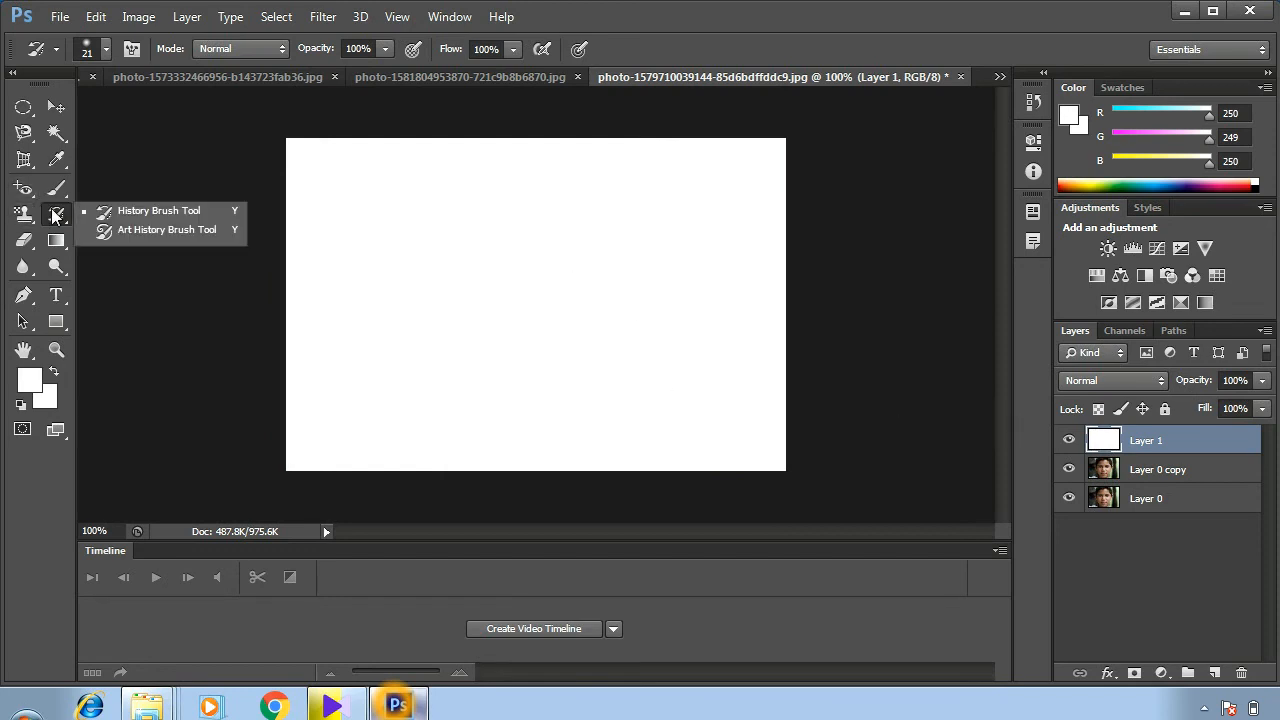
click(107, 232)
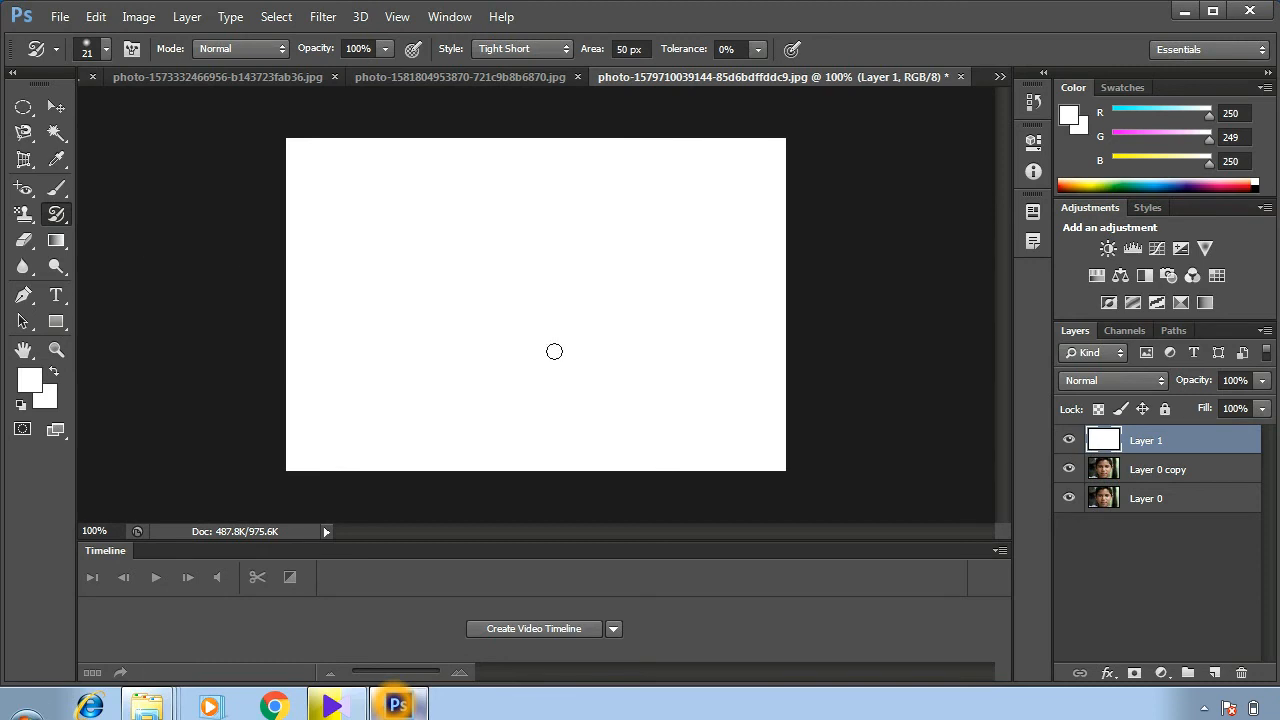
mouse_move(595, 221)
mouse_down()
mouse_move(511, 275)
mouse_move(612, 244)
mouse_move(506, 335)
mouse_move(552, 269)
mouse_move(628, 323)
mouse_move(593, 380)
mouse_move(495, 369)
mouse_move(456, 245)
mouse_move(481, 218)
mouse_move(604, 210)
mouse_move(664, 312)
mouse_move(662, 344)
mouse_move(601, 407)
mouse_move(523, 423)
mouse_move(458, 398)
mouse_move(426, 301)
mouse_move(433, 247)
mouse_move(512, 192)
mouse_move(590, 198)
mouse_move(671, 243)
mouse_move(698, 322)
mouse_move(687, 385)
mouse_move(634, 410)
mouse_move(437, 406)
mouse_move(663, 439)
mouse_move(702, 411)
mouse_move(704, 361)
mouse_move(678, 308)
mouse_up()
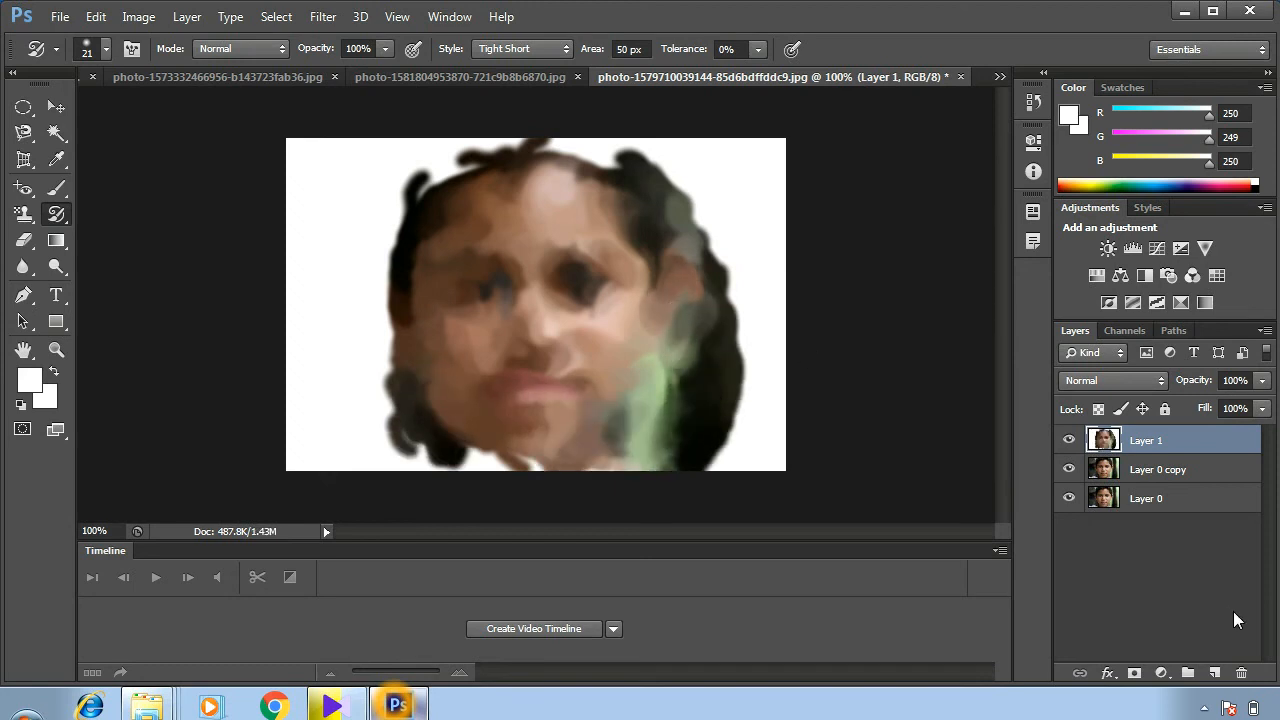
click(1158, 472)
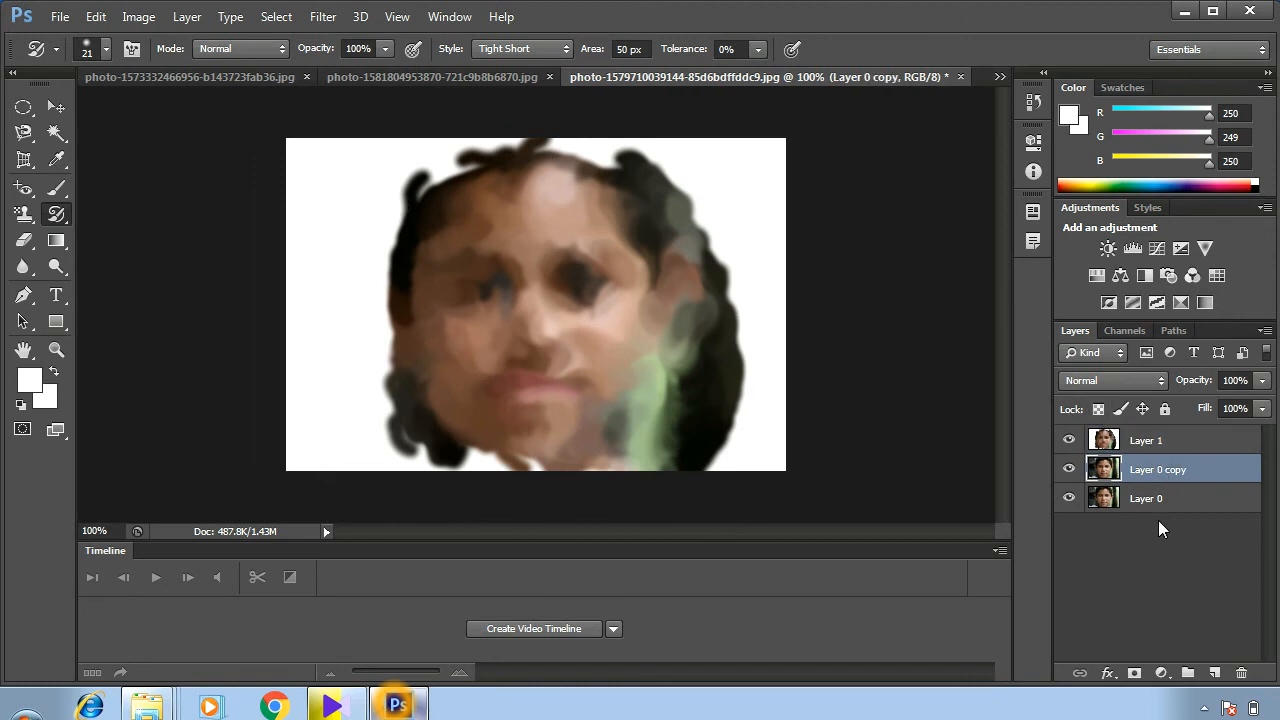
click(1147, 447)
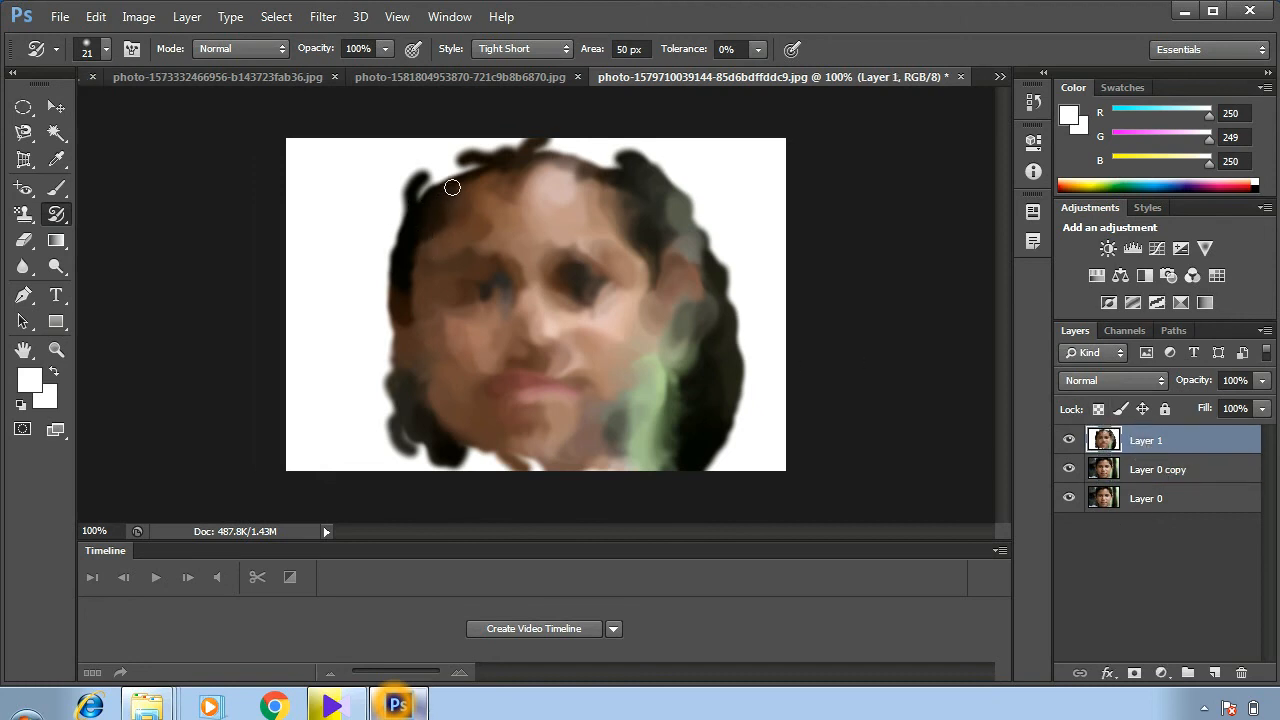
mouse_move(452, 187)
mouse_down()
mouse_move(451, 160)
mouse_move(371, 277)
mouse_move(363, 317)
mouse_move(336, 155)
mouse_move(351, 397)
mouse_move(514, 449)
mouse_move(346, 420)
mouse_move(758, 390)
mouse_move(726, 446)
mouse_move(733, 232)
mouse_up()
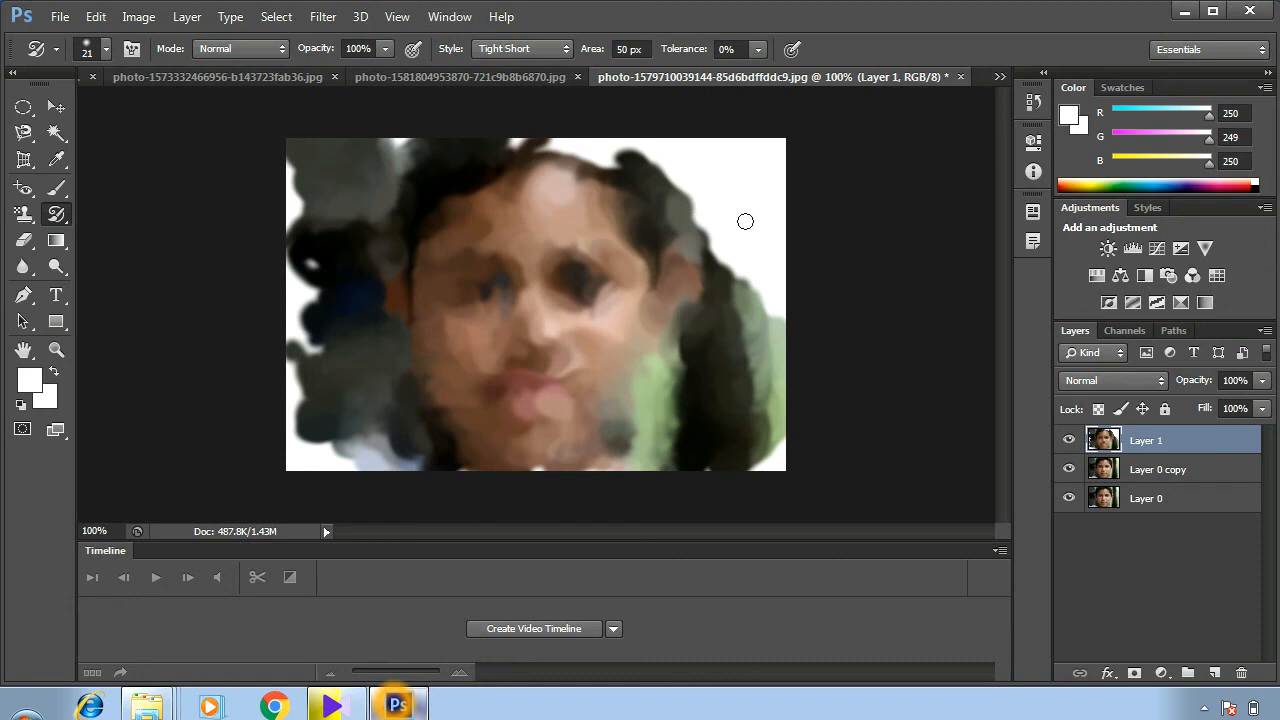